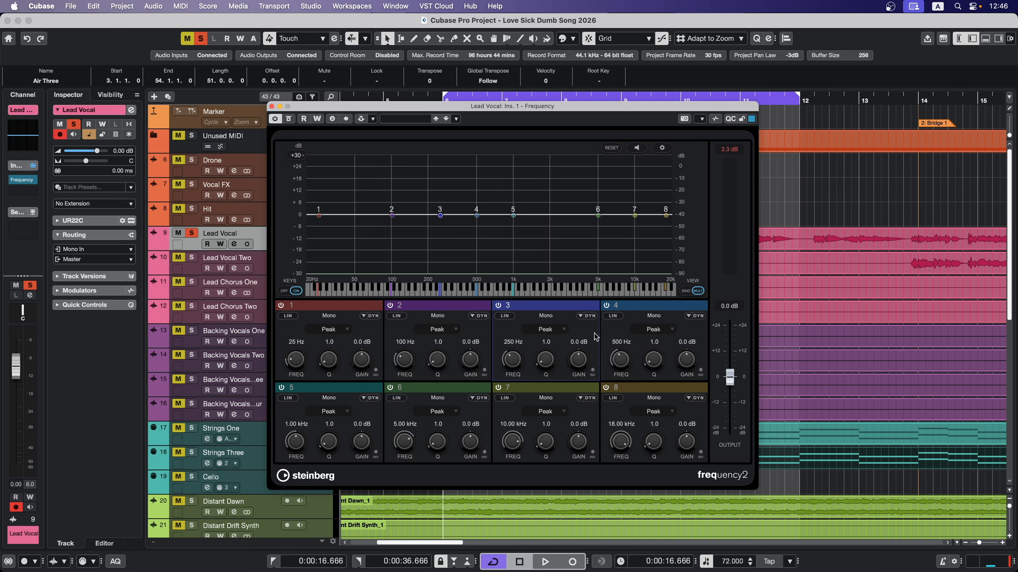
- Change band 1 of the Lead Vocal EQ to a Low Shelf filter and set its gain to -7.9 dB
click(344, 329)
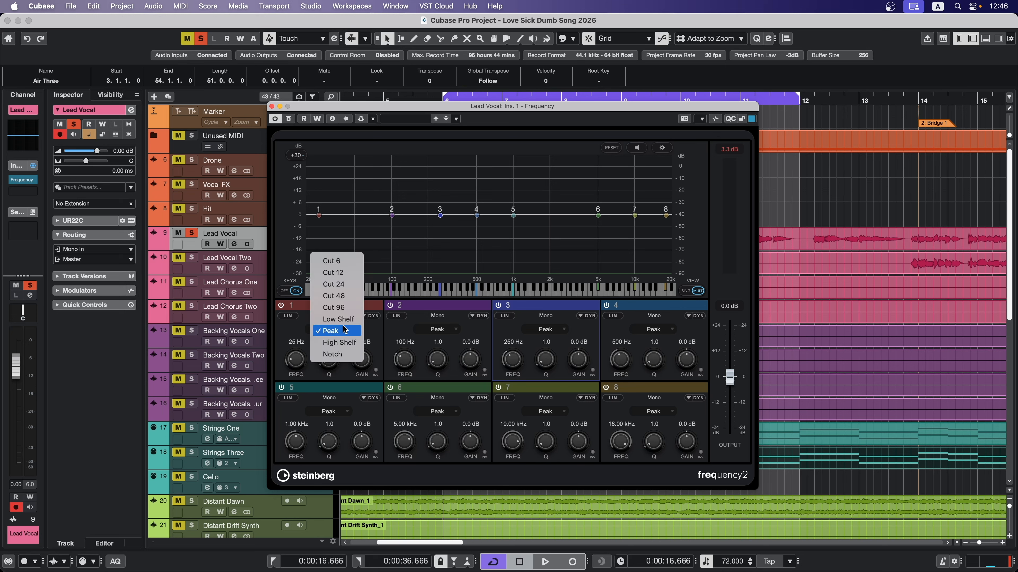
click(338, 319)
drag(362, 363, 361, 375)
- Change band 8 to a High Shelf filter and set its gain to -10.1 dB
click(654, 412)
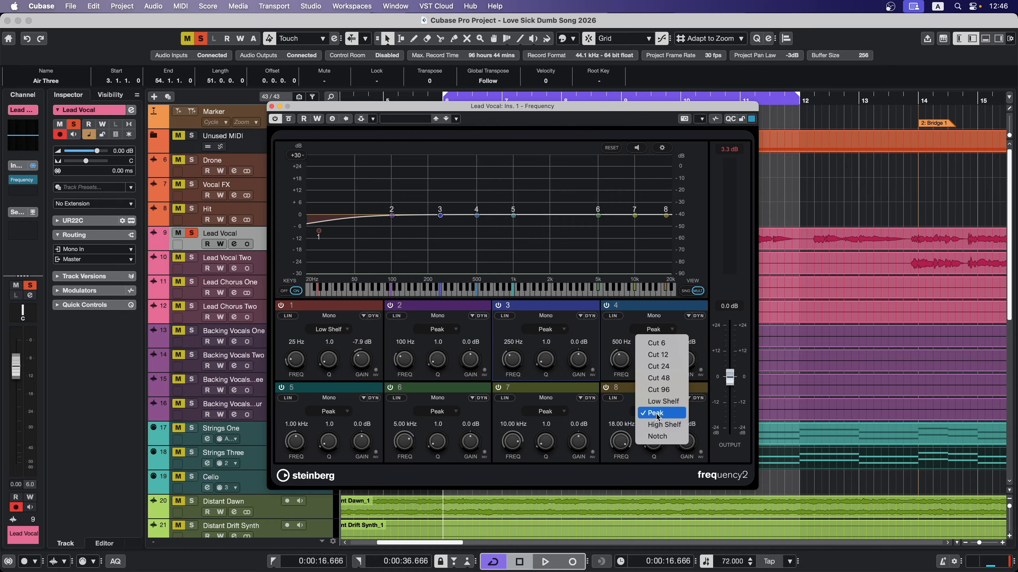
click(664, 425)
drag(686, 441, 686, 459)
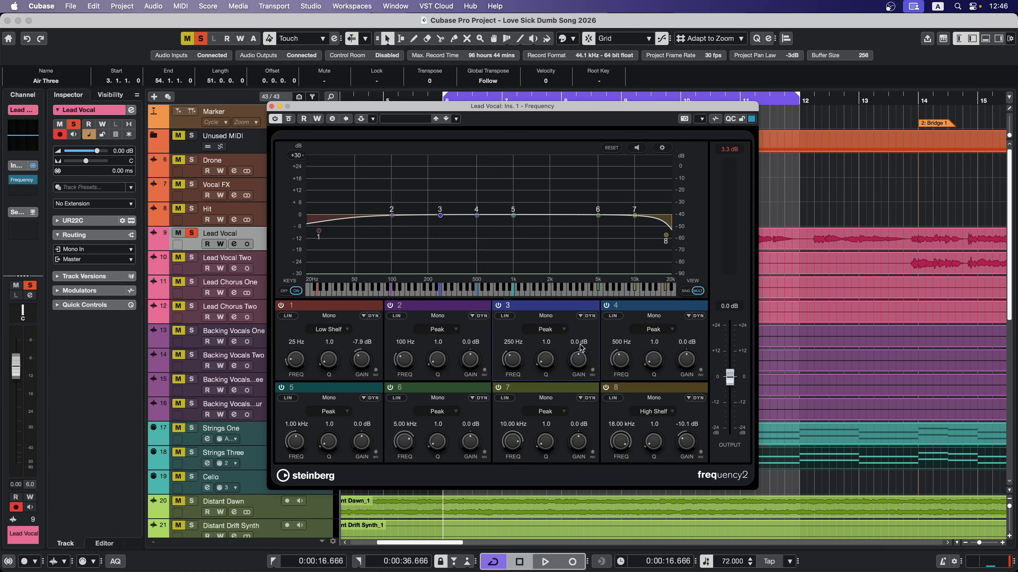
- Cut band 3 by 7.0 dB at 250 Hz and try wider and narrower Q settings on its curve node
drag(579, 355, 544, 349)
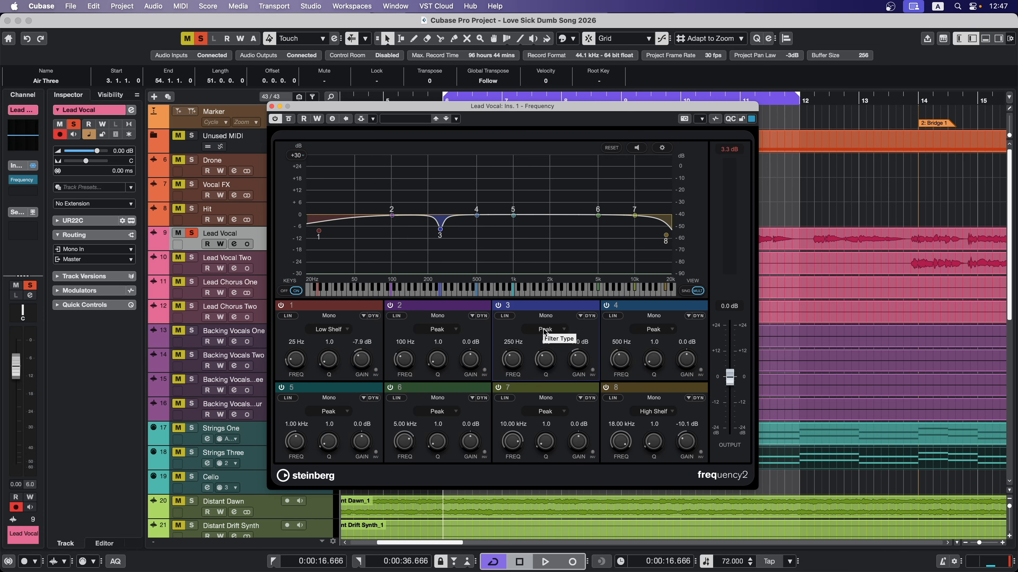
mouse_move(440, 232)
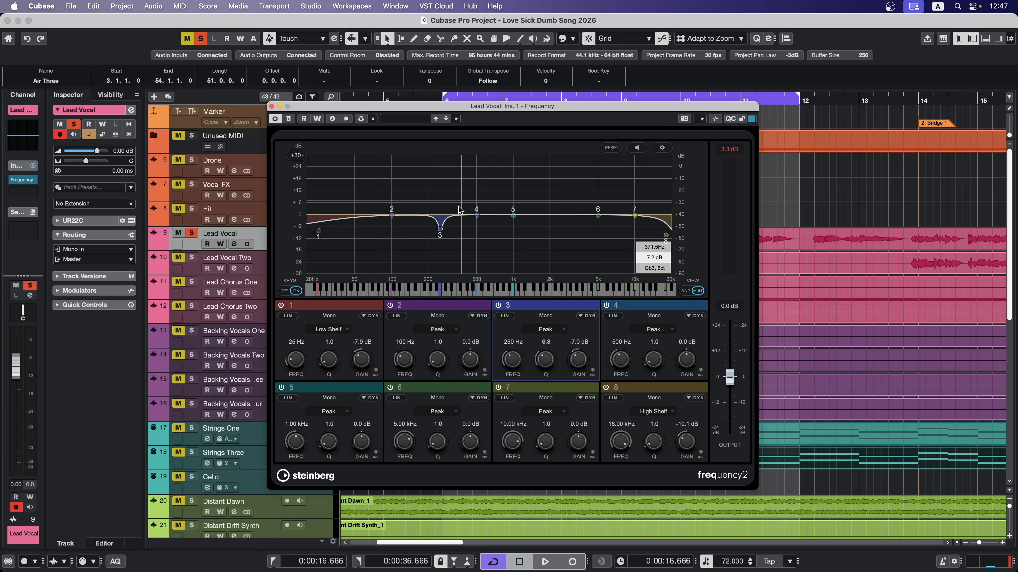
scroll(441, 231, down, 10)
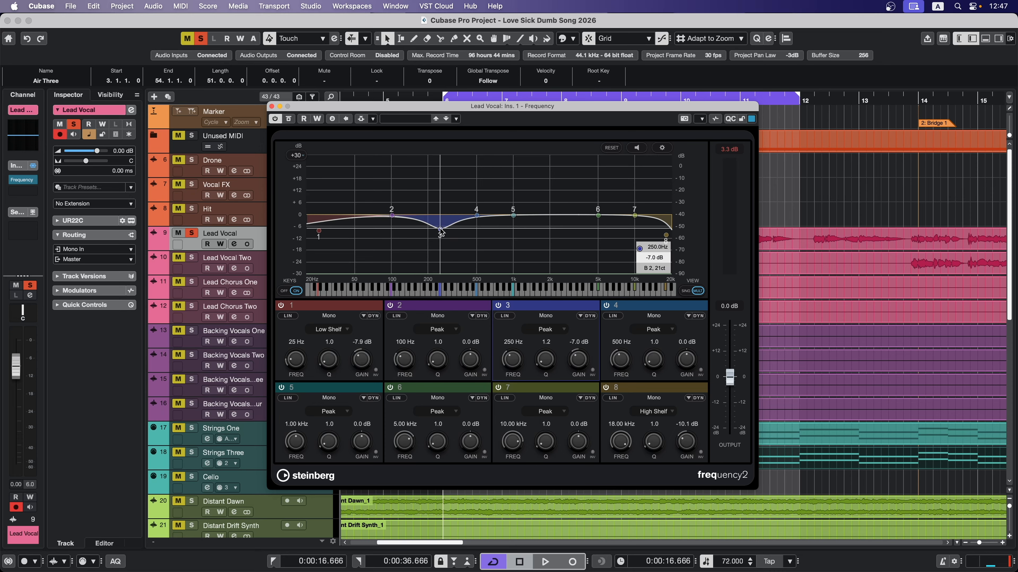
scroll(440, 231, up, 4)
scroll(441, 232, up, 2)
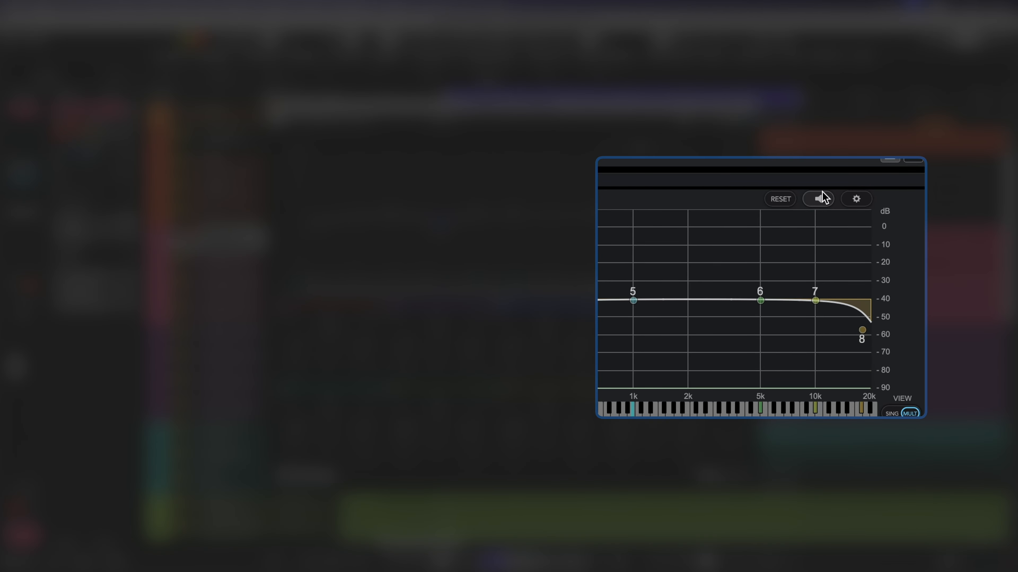
- Turn on the EQ's auto listen function and tune band 3 to 269 Hz, Q 1.8 and -6.5 dB gain
click(820, 199)
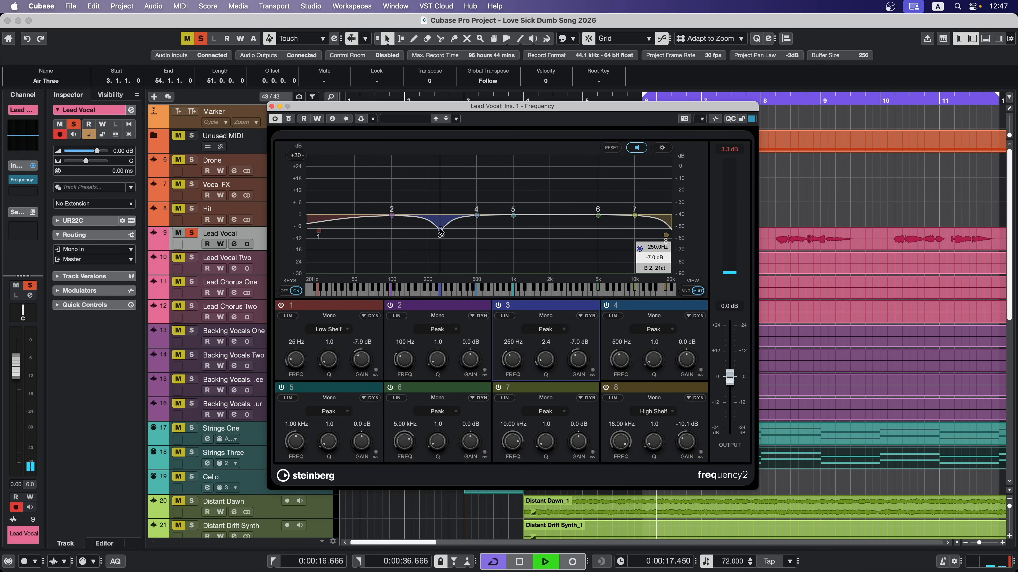
drag(440, 232, 445, 189)
drag(576, 355, 575, 410)
drag(545, 360, 544, 366)
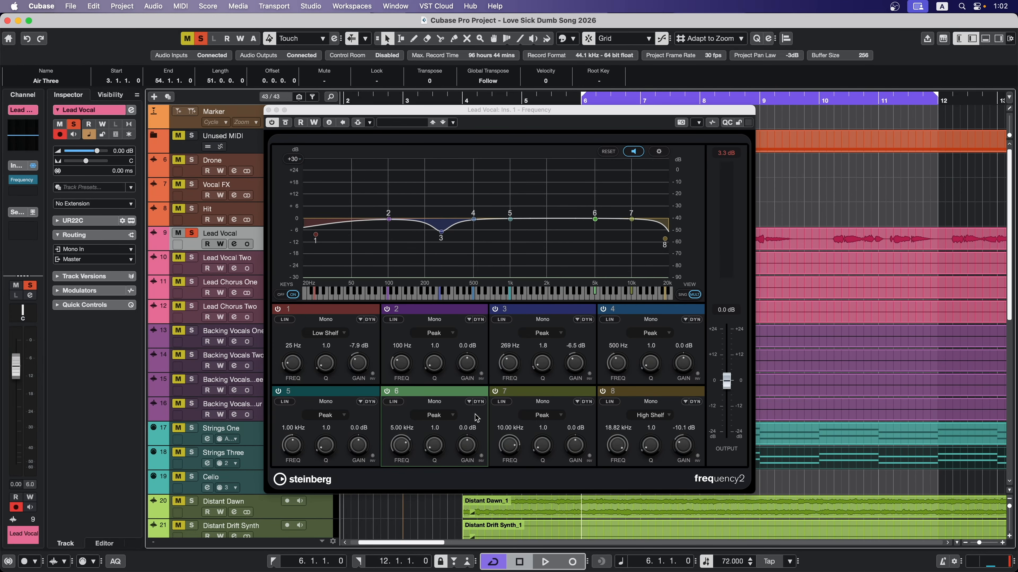
- Enable dynamic filtering on band 6 and set its frequency to 6.49 kHz while the vocal plays
click(477, 402)
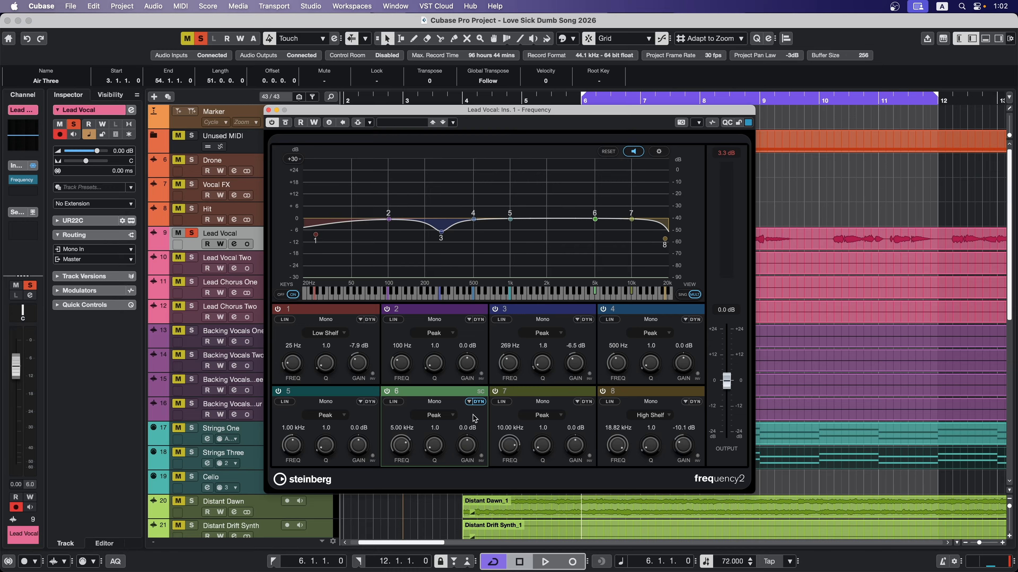
click(469, 401)
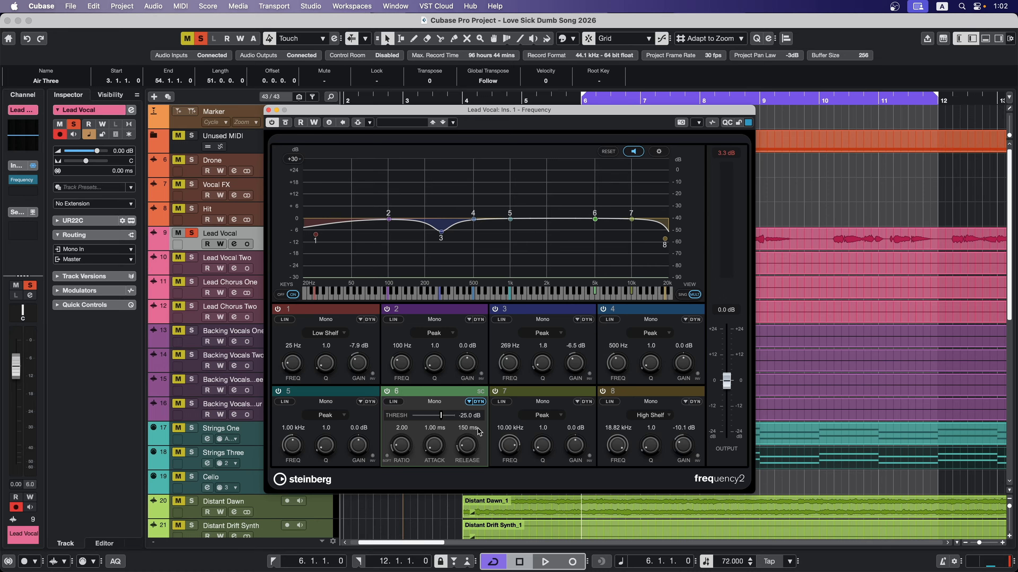
key(space)
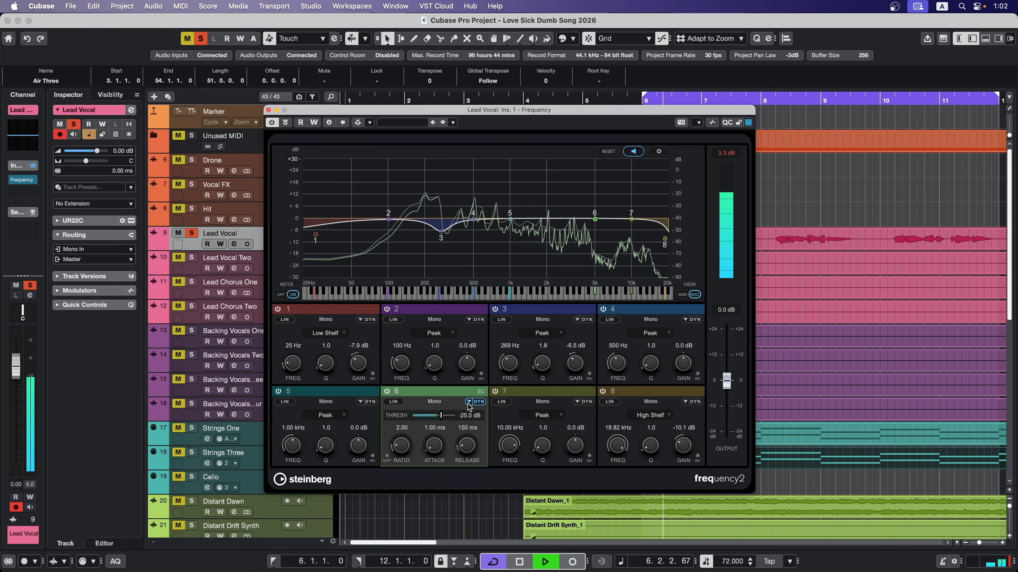
drag(401, 445, 402, 444)
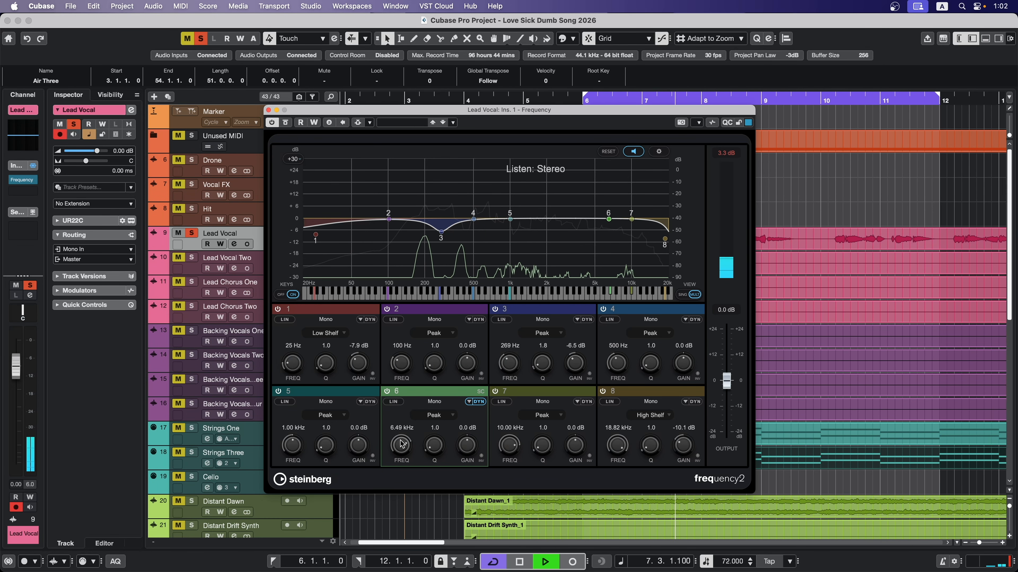
- Open band 6's dynamics settings and lower the threshold to about -52 dB
click(469, 402)
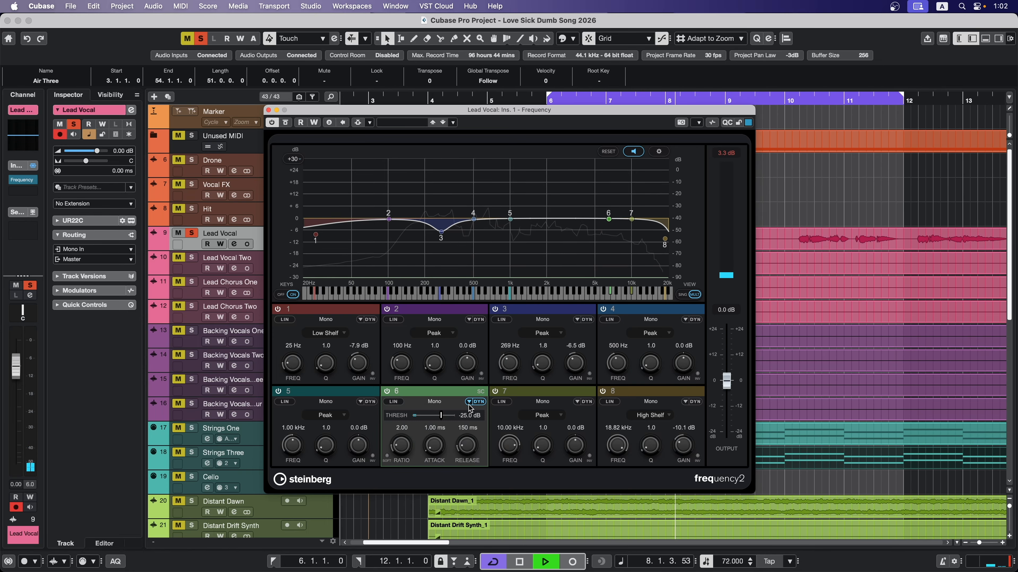
drag(440, 417, 430, 420)
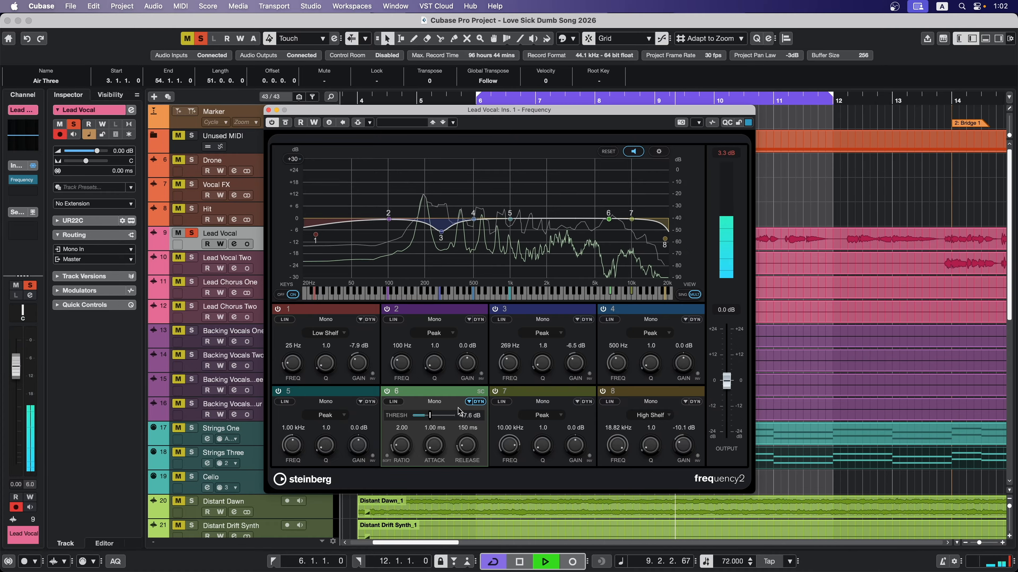
click(431, 418)
drag(431, 418, 441, 420)
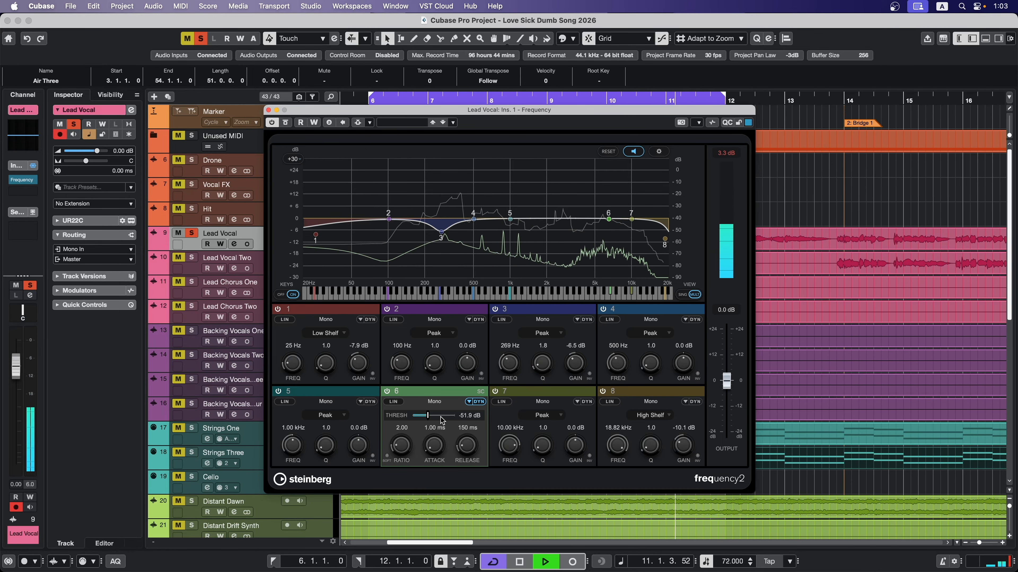
- Return to band 6's main EQ controls and lower its gain to -2.2 dB, then fine-tune it during playback
click(467, 405)
drag(465, 447, 463, 448)
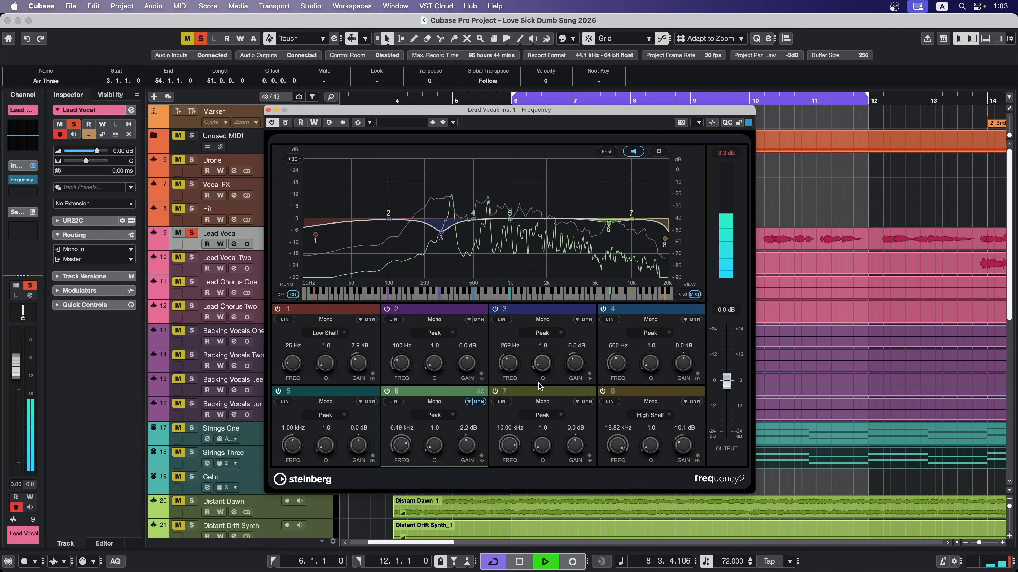
drag(467, 454, 462, 461)
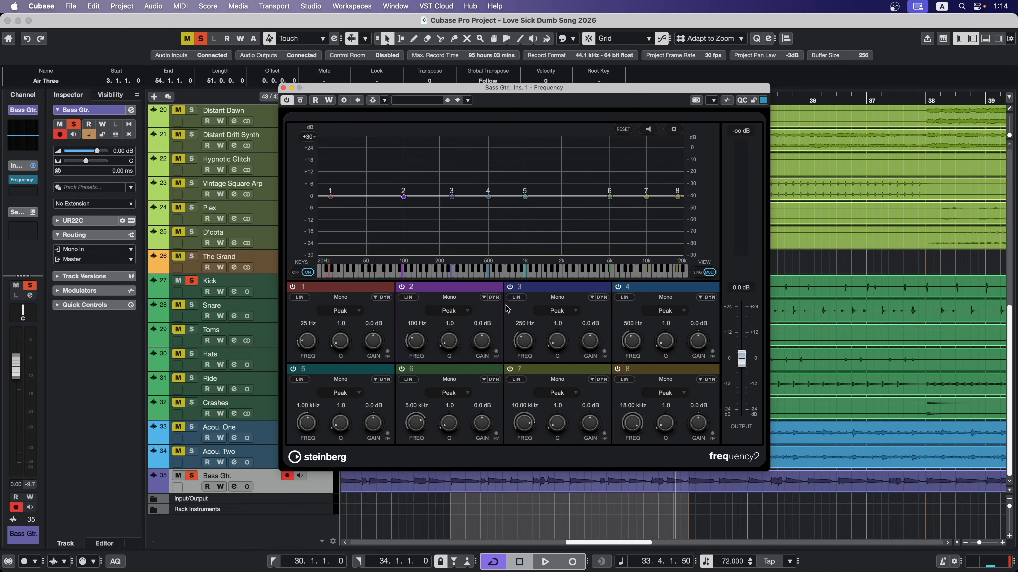
- Activate side-chaining for the Bass Gtr. Frequency EQ and add the Kick track as a side-chain source
click(372, 100)
click(385, 101)
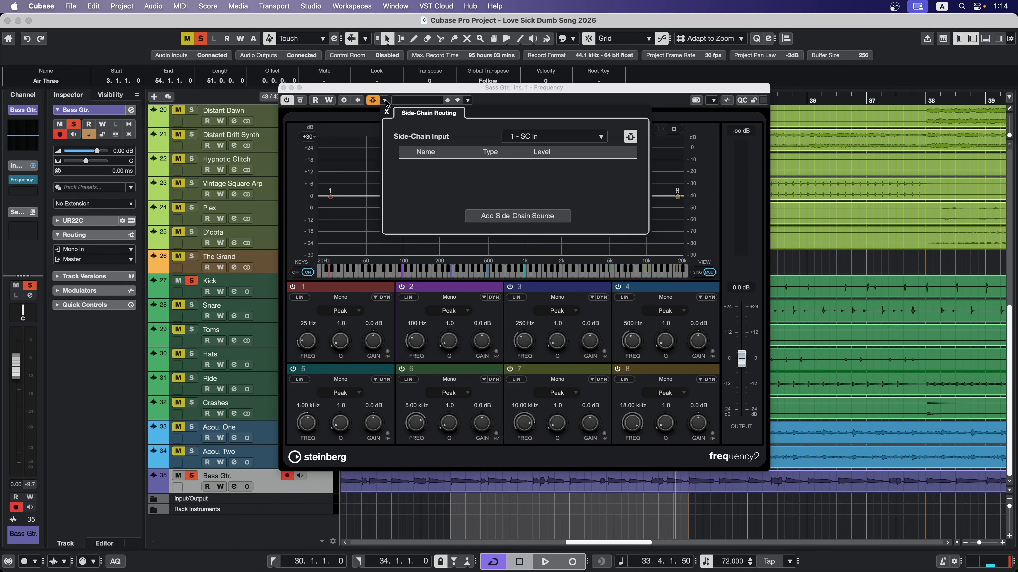
click(503, 211)
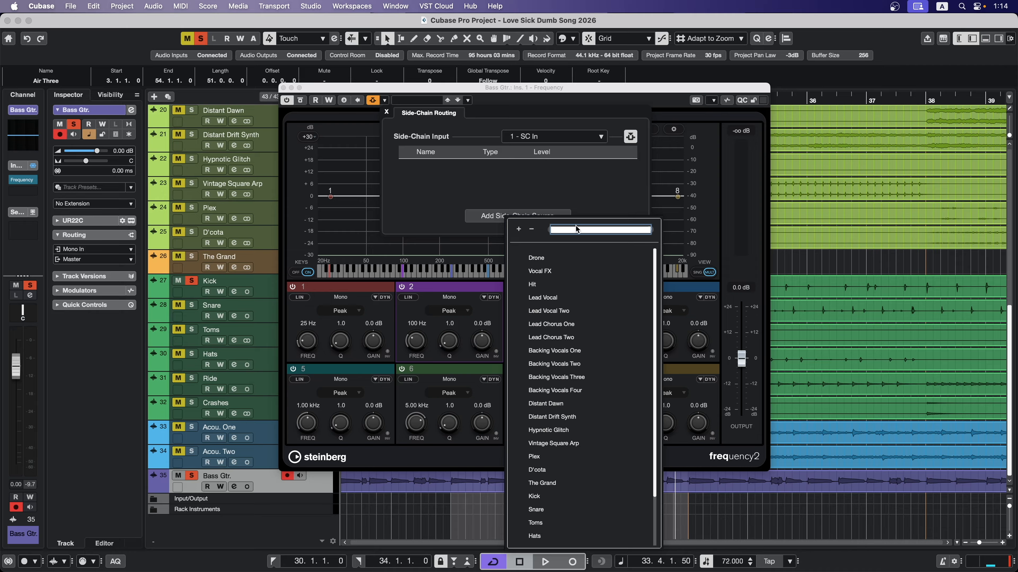
text(kick)
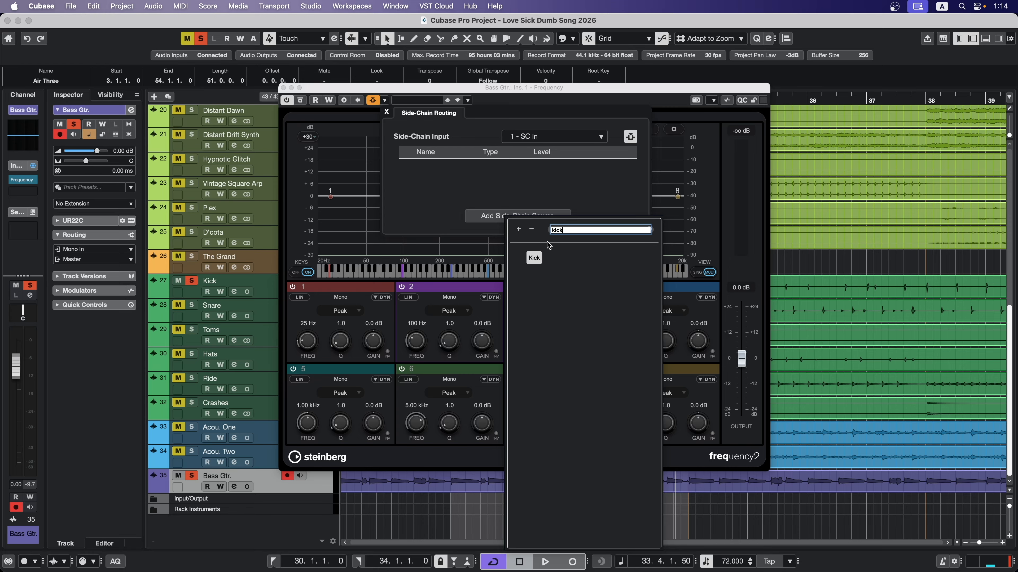
click(534, 258)
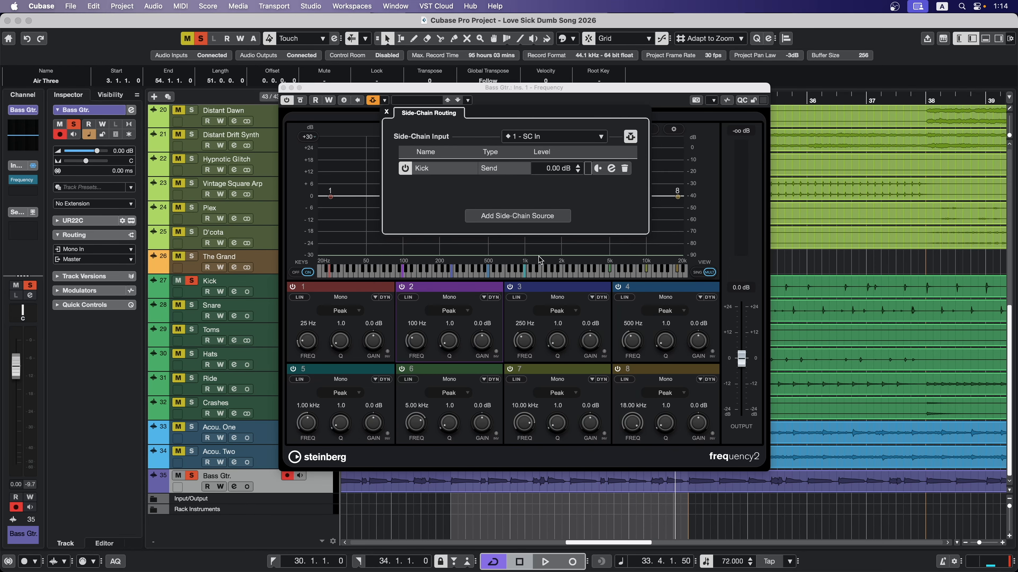
click(387, 113)
- Enable dynamics on band 2 and, in the single-band view, set its side-chain input to Side-Chain 1
click(496, 297)
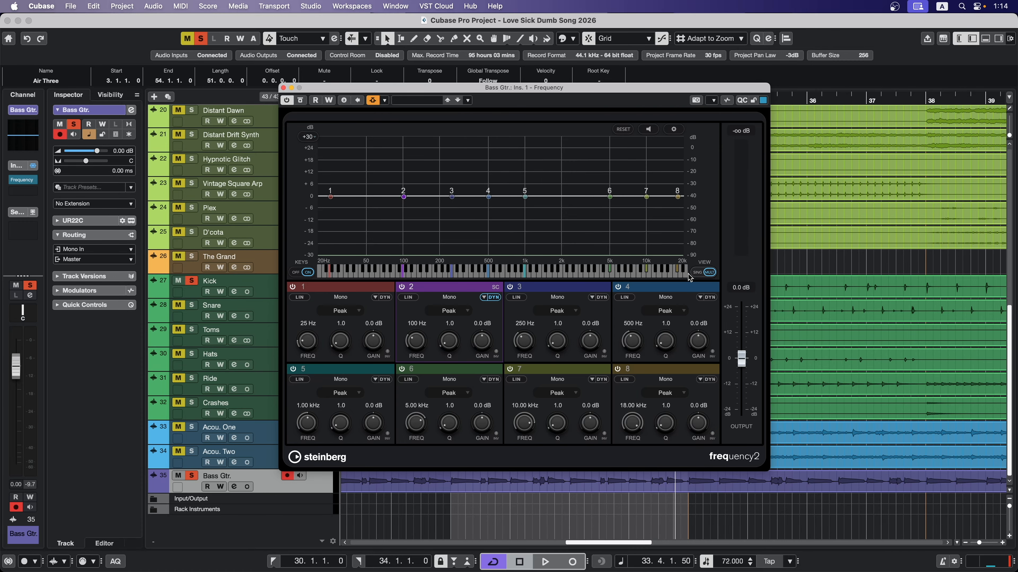
click(698, 272)
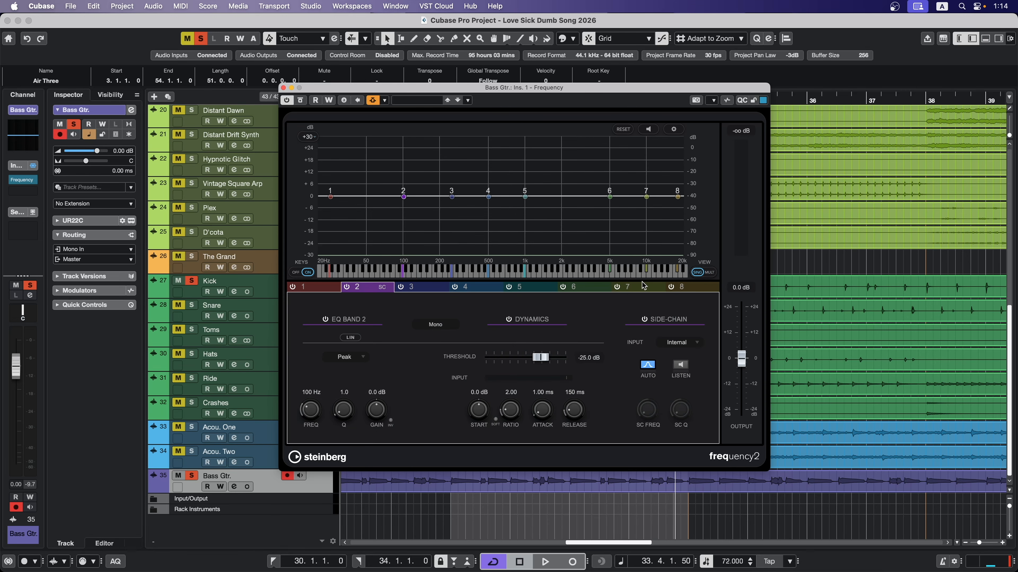
click(694, 346)
click(688, 356)
- Play the bass track and set band 2's gain to -4.8 dB and its dynamics threshold to -38.4 dB
key(space)
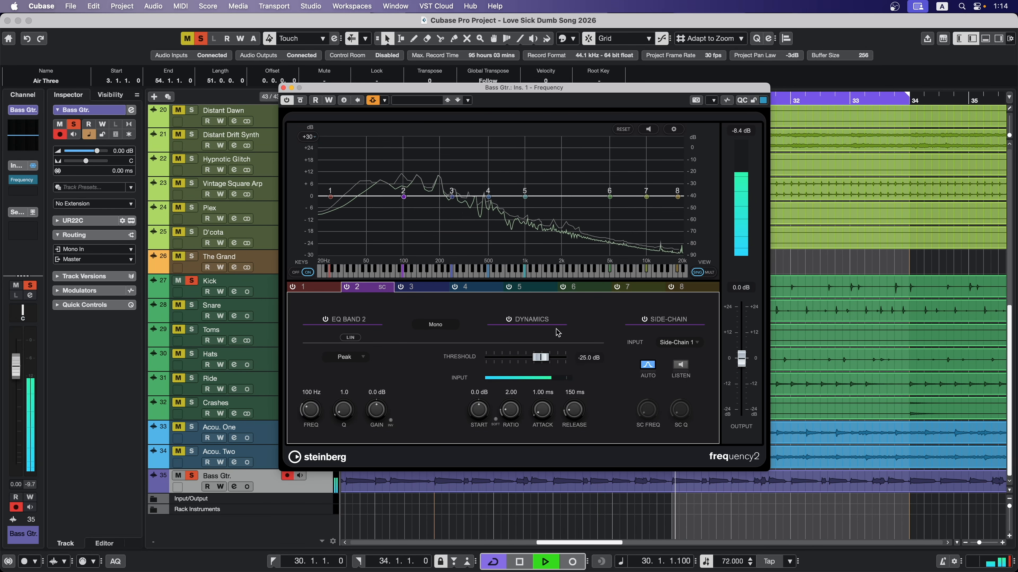
drag(308, 413, 308, 414)
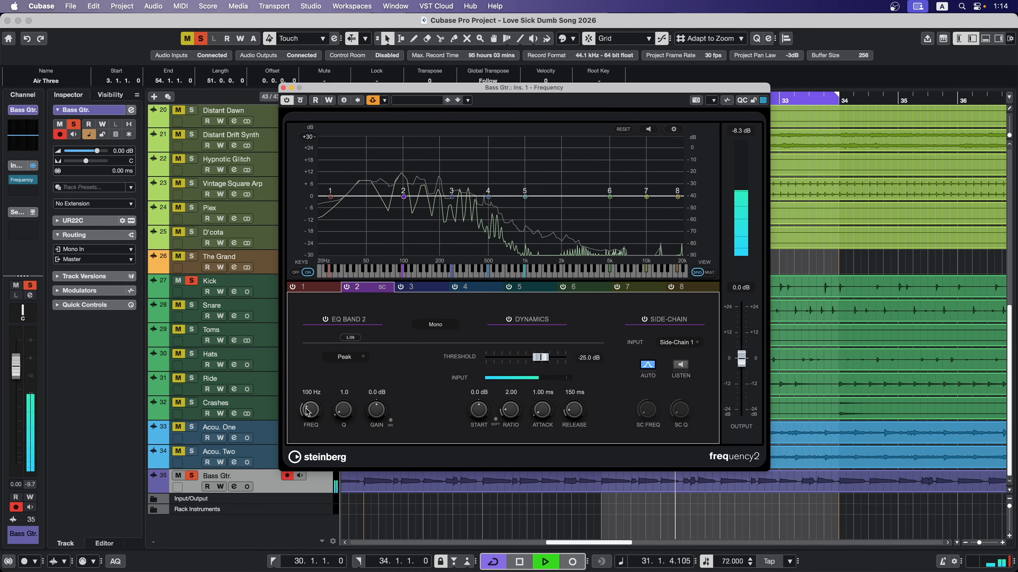
drag(378, 412, 374, 417)
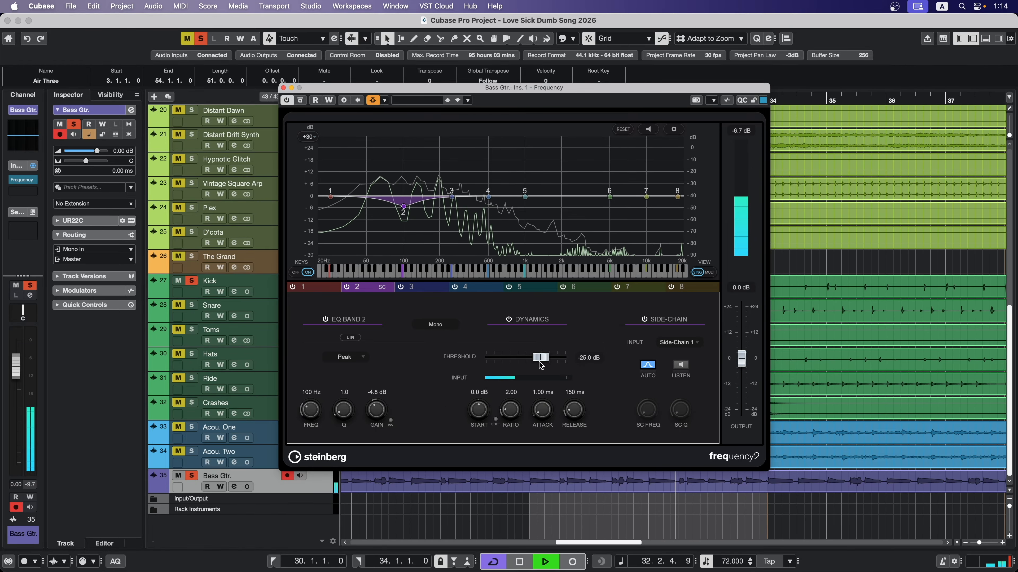
drag(541, 362, 528, 364)
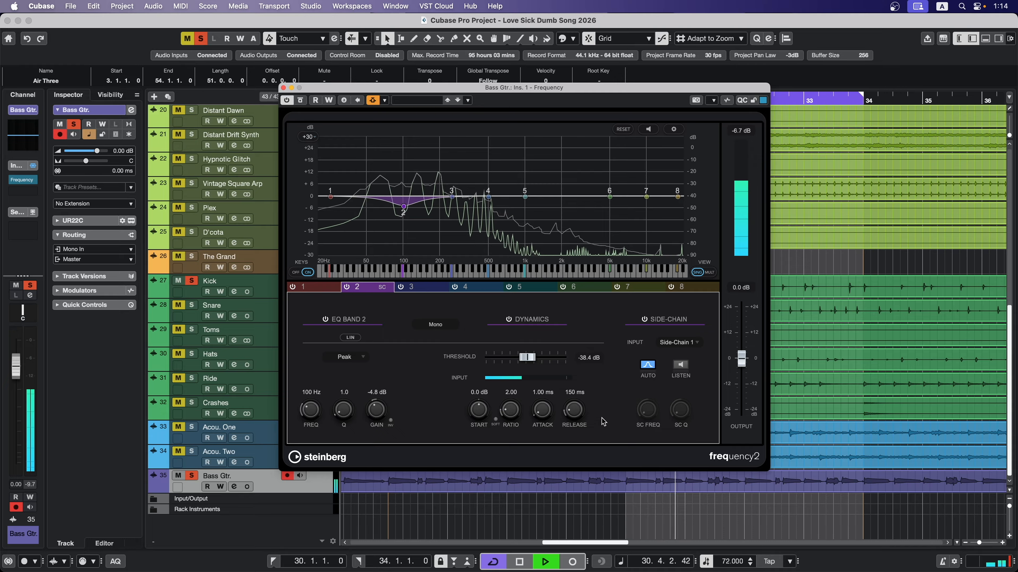
- Fine-tune band 2's side-chained cut with a 96 ms release, -4.3 dB gain and -36.8 dB threshold
drag(572, 408, 573, 418)
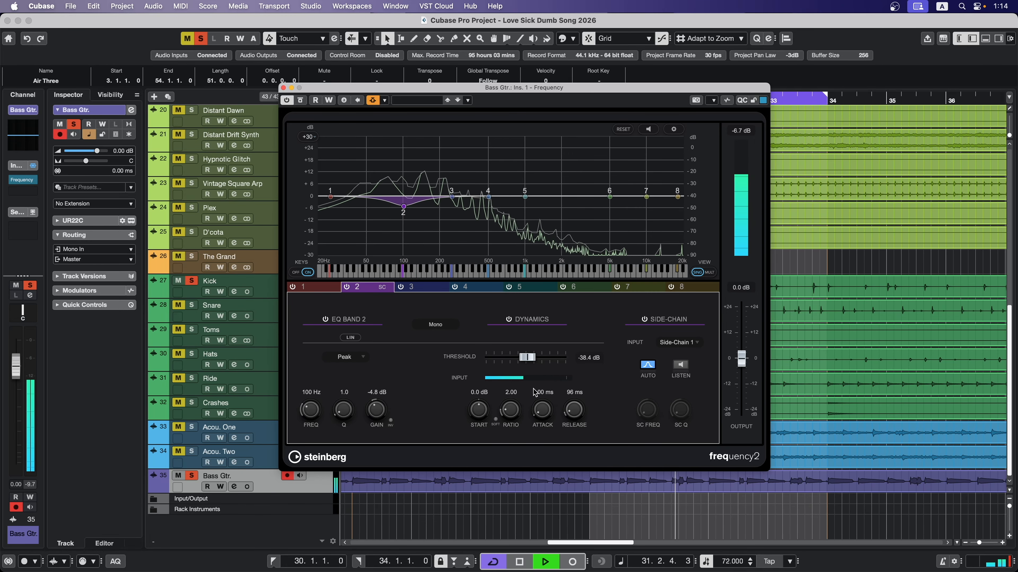
drag(376, 412, 375, 410)
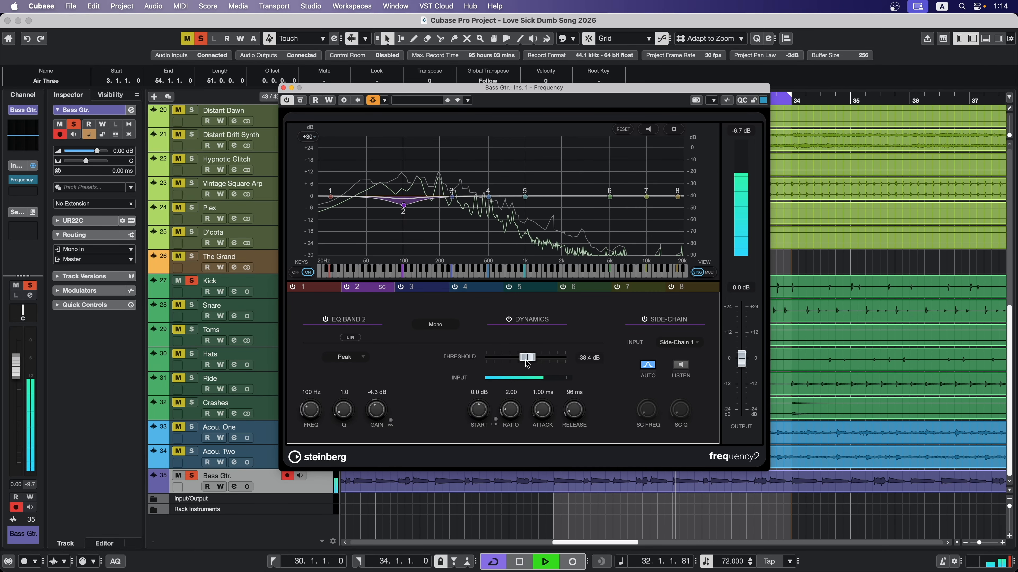
drag(526, 360, 526, 360)
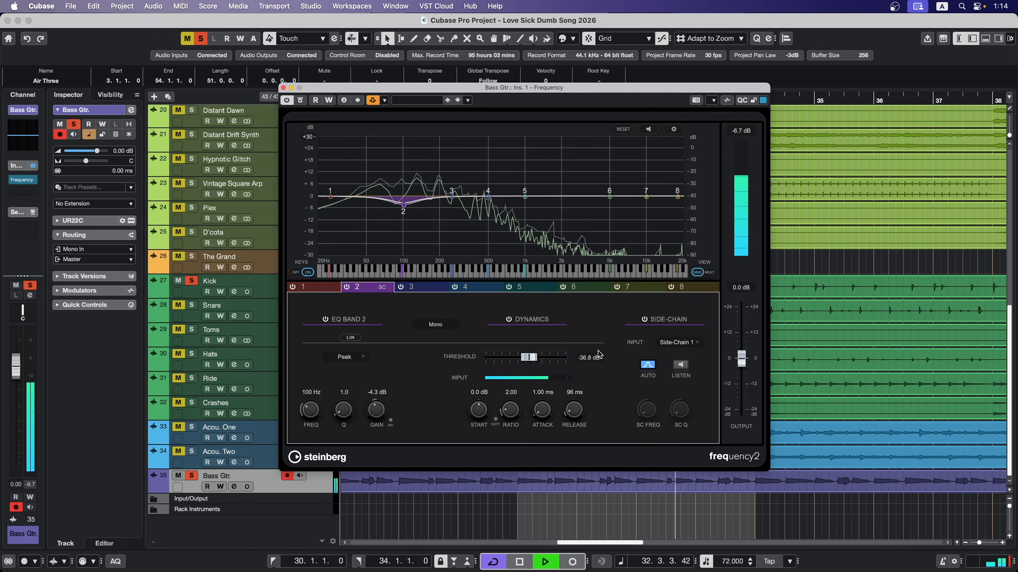